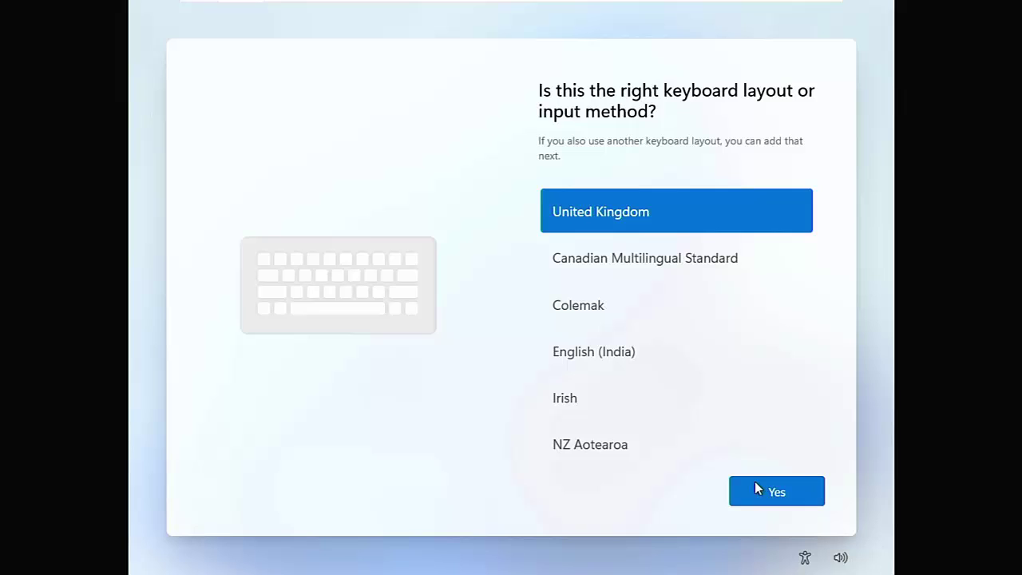
Accept the United Kingdom keyboard layout and run oobe\bypassnro from a command prompt over the setup screen.
click(764, 487)
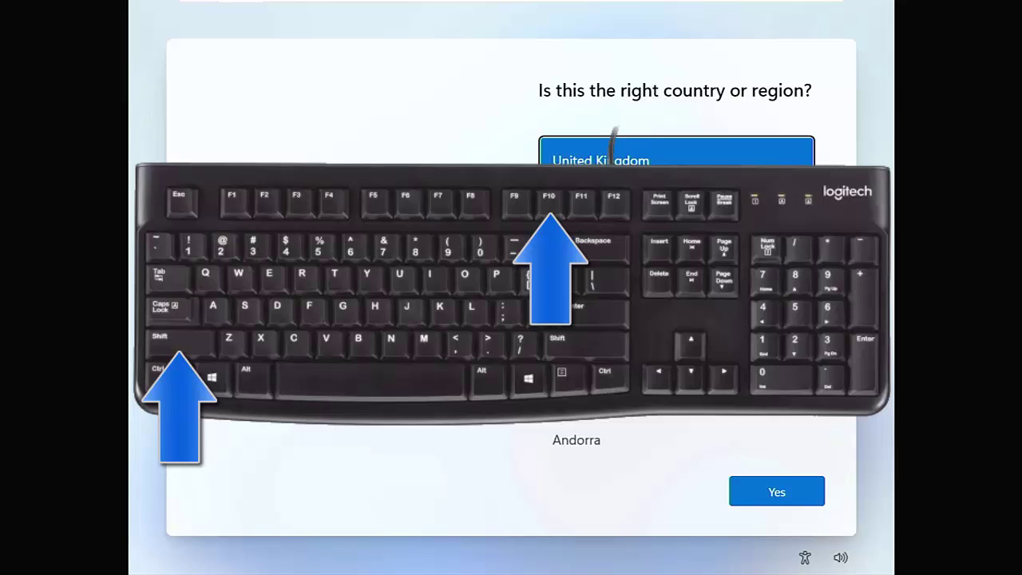
key(shift+F10)
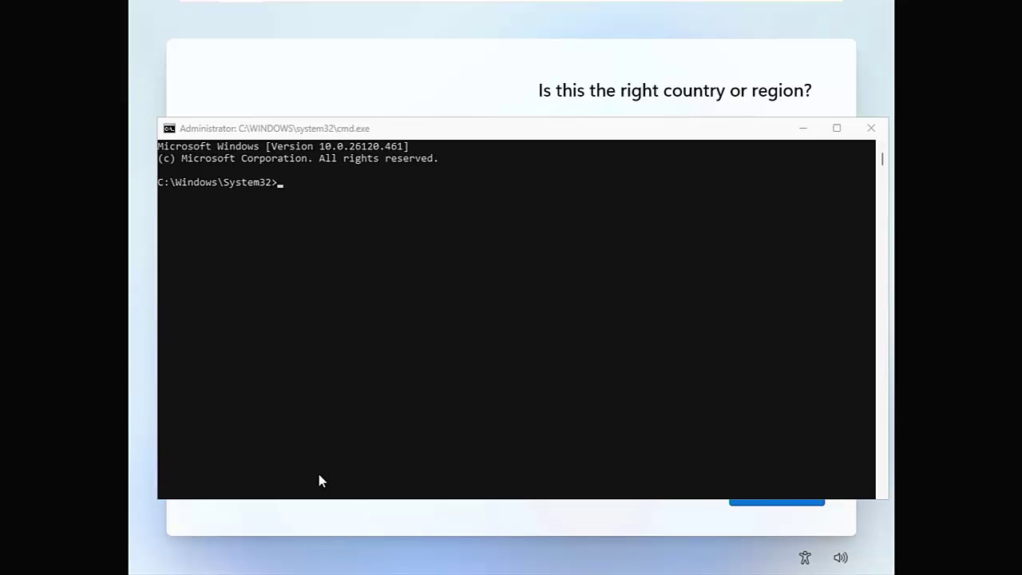
click(215, 407)
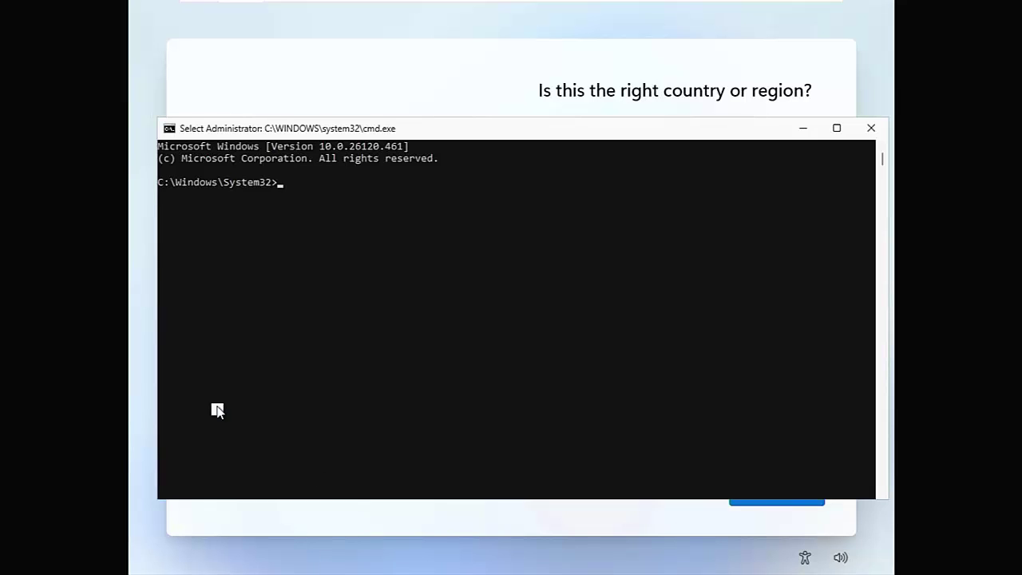
click(321, 304)
text(oo)
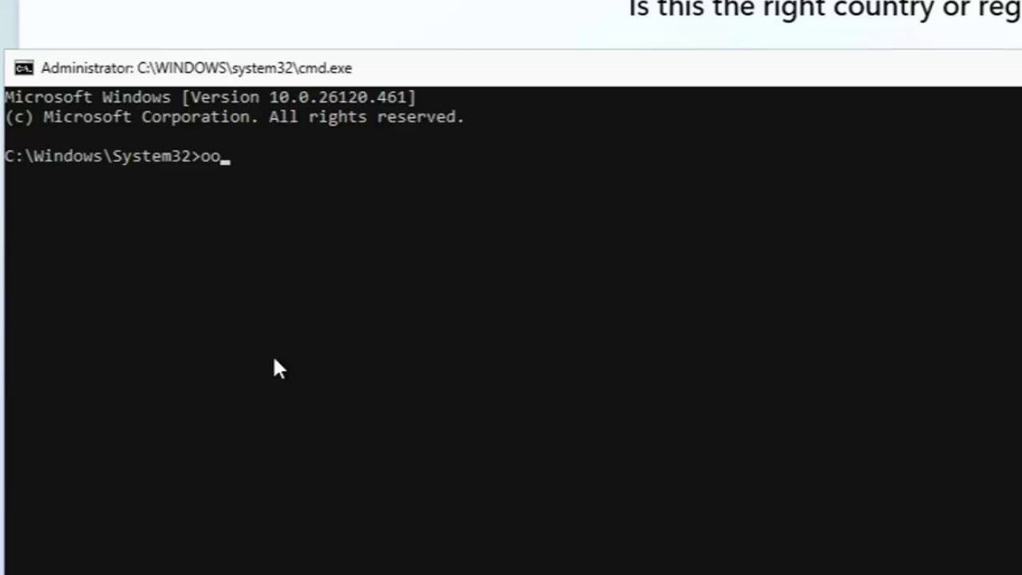
text(be\bypa)
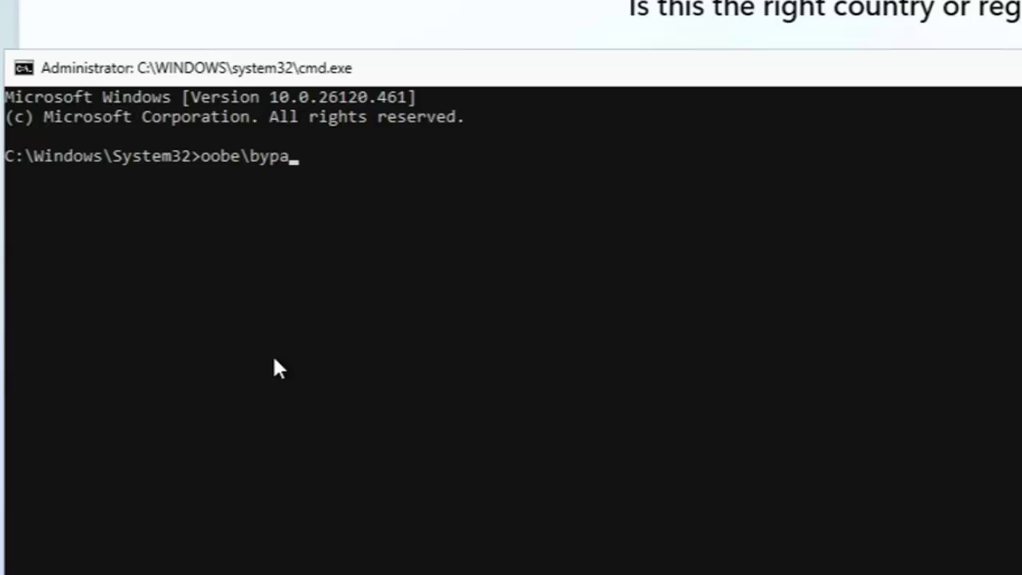
text(ssnro)
key(Return)
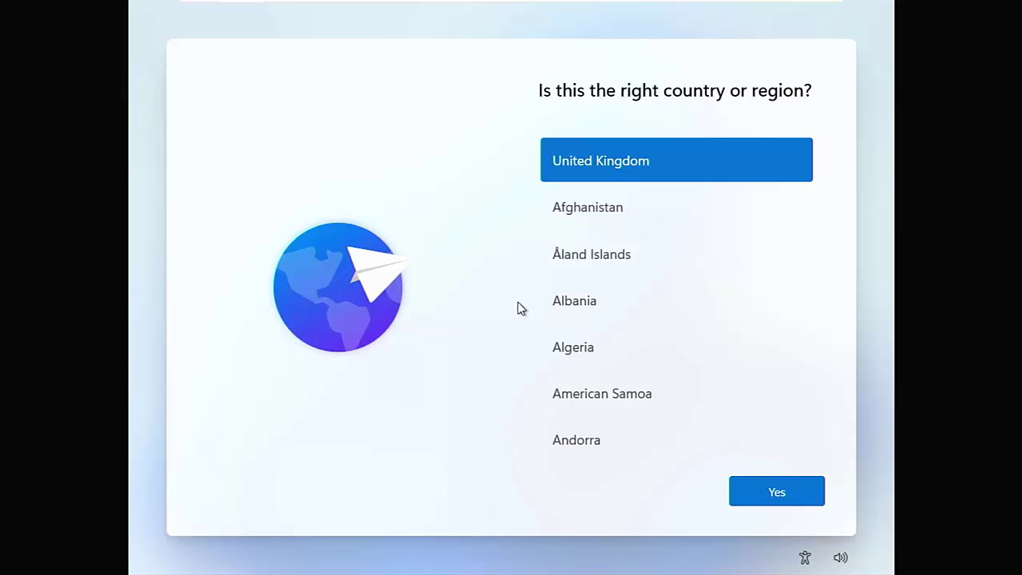
Accept the United Kingdom region and keyboard layout in the restarted setup, and skip naming the device.
click(771, 498)
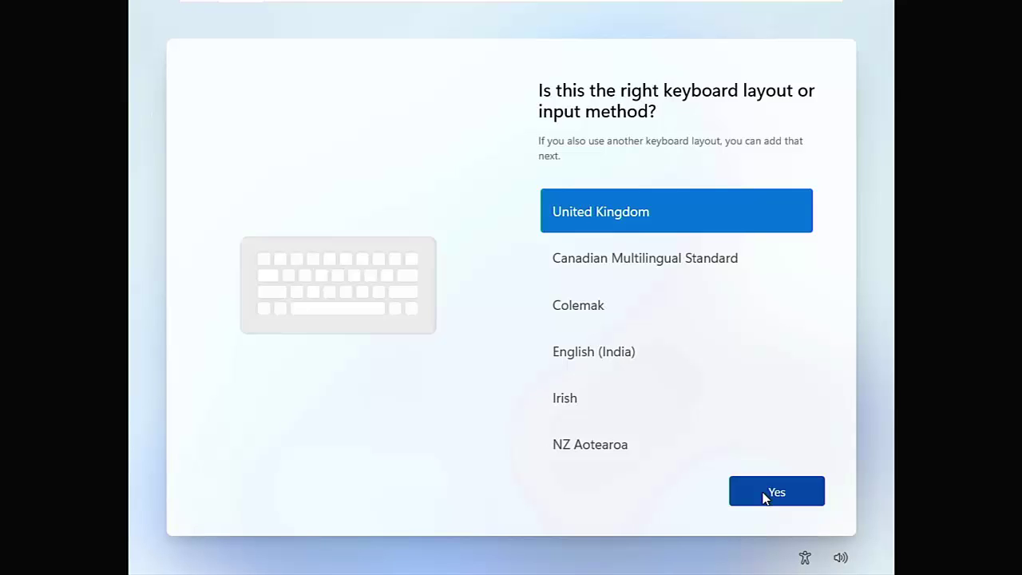
click(765, 497)
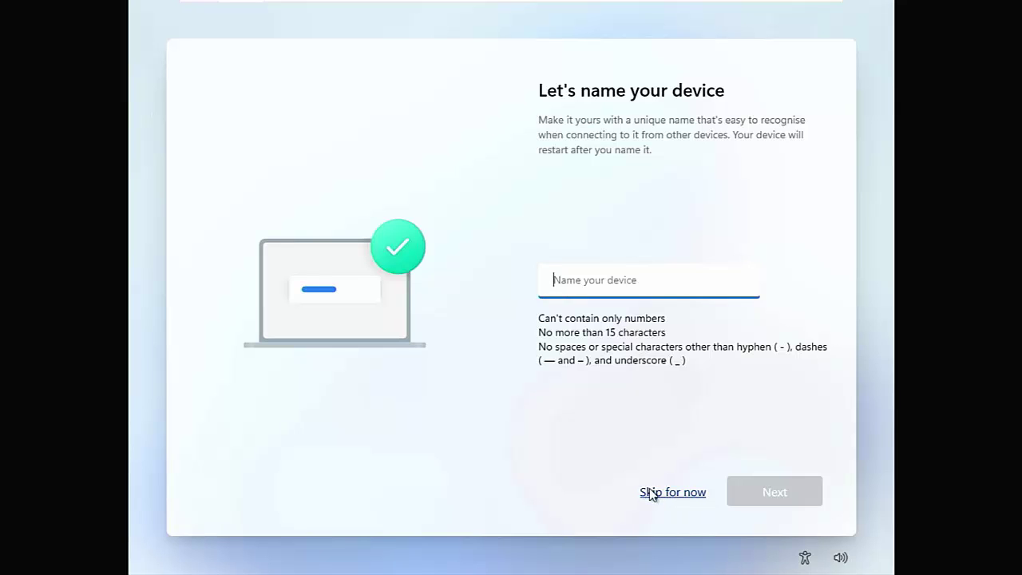
click(651, 493)
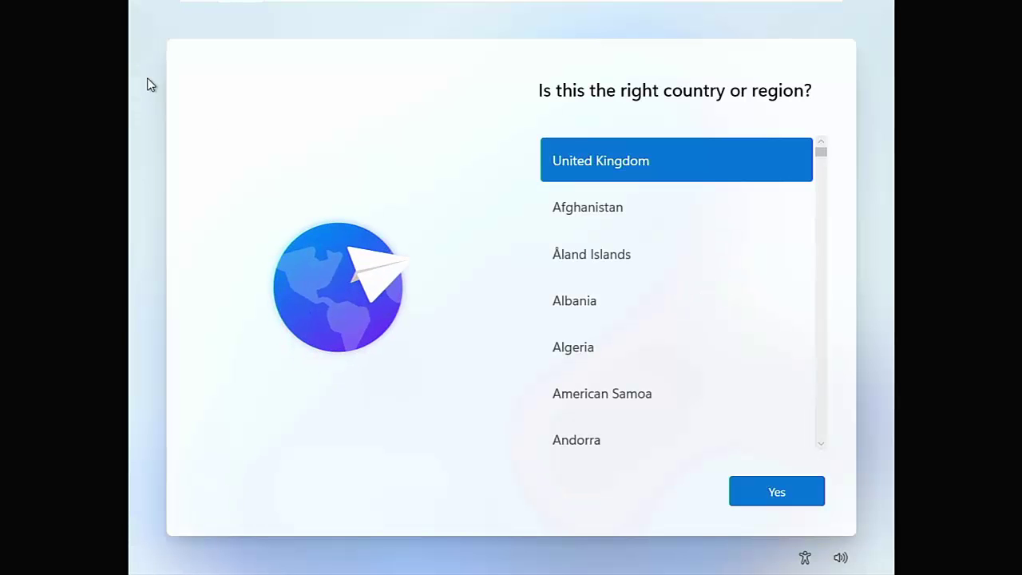
Confirm United Kingdom for both region and keyboard layout, and enter the user's name for the local account.
click(751, 491)
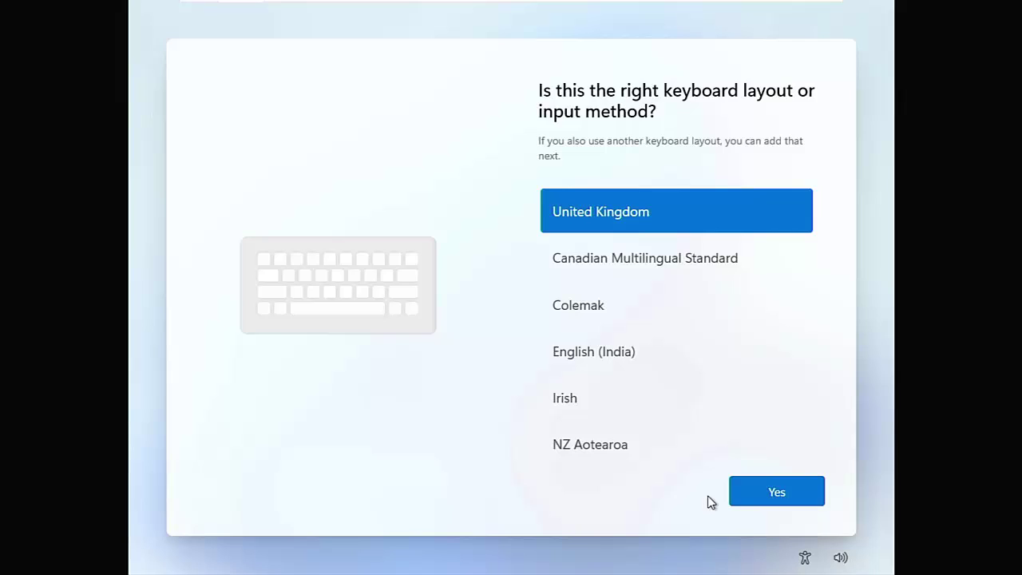
click(754, 499)
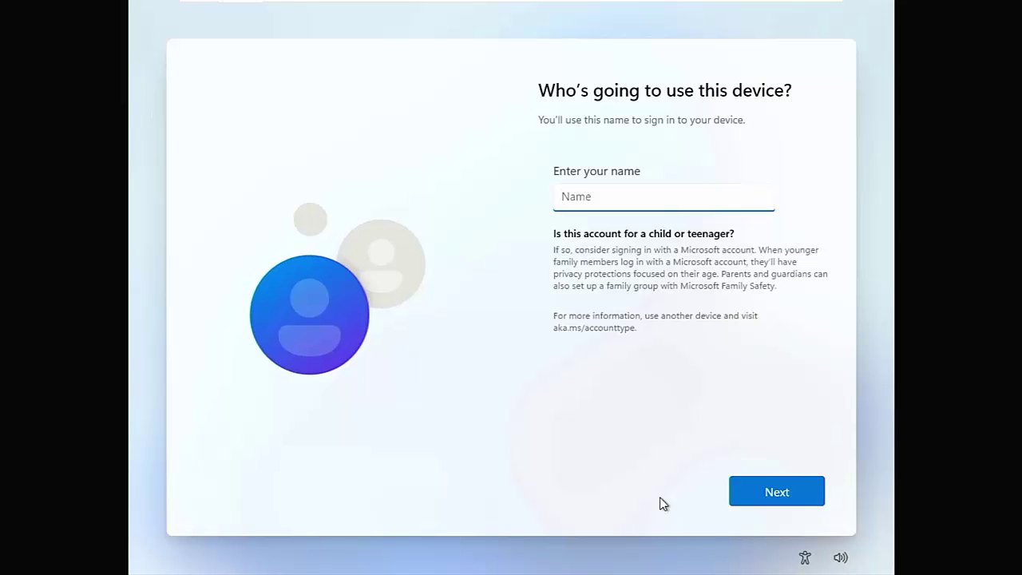
text(Chris)
Open a command prompt over the account name page, change to the oobe folder and write the bypassnro.cmd command.
key(shift+F10)
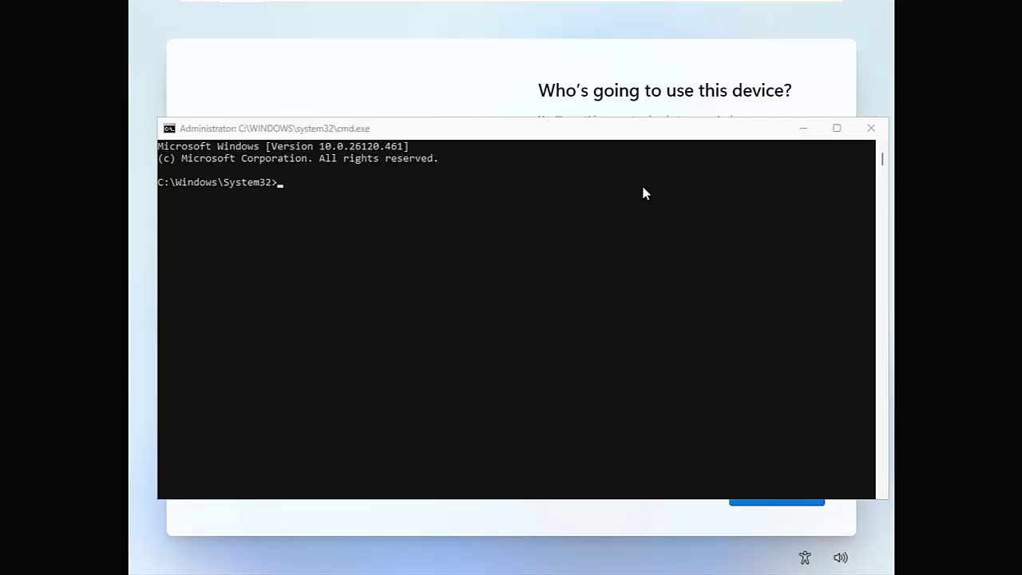
click(569, 224)
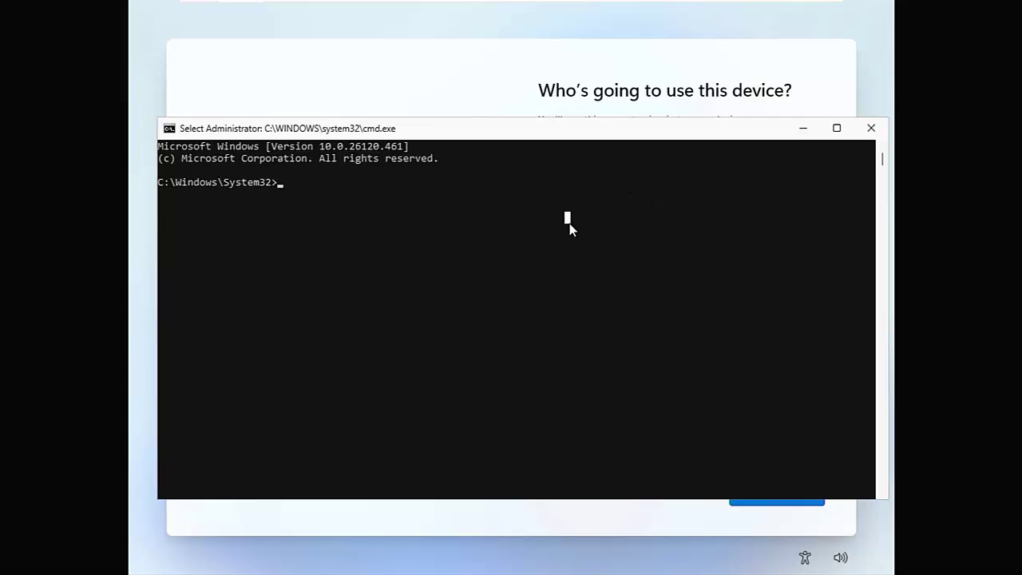
text(cd)
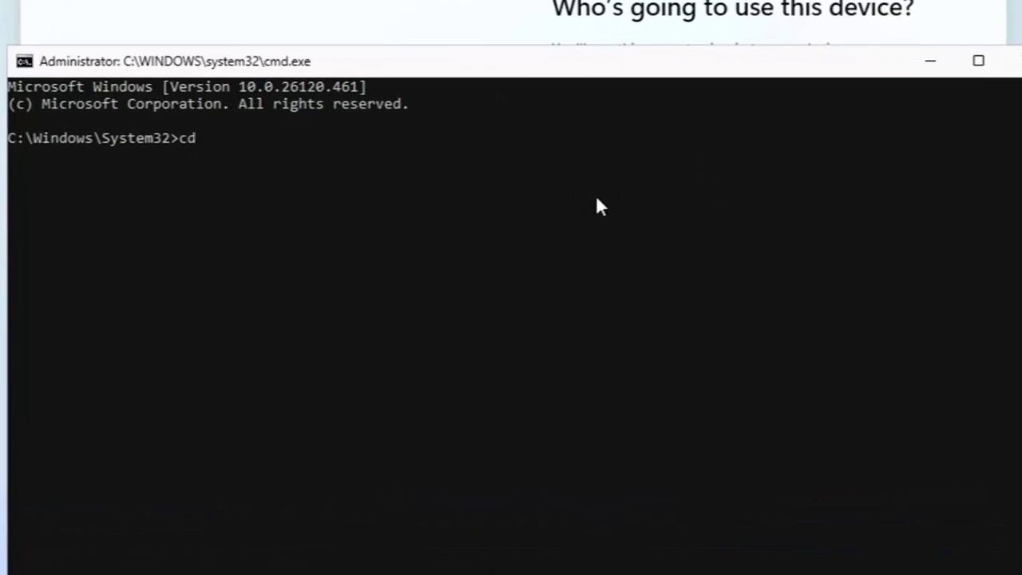
text( oobe)
key(Return)
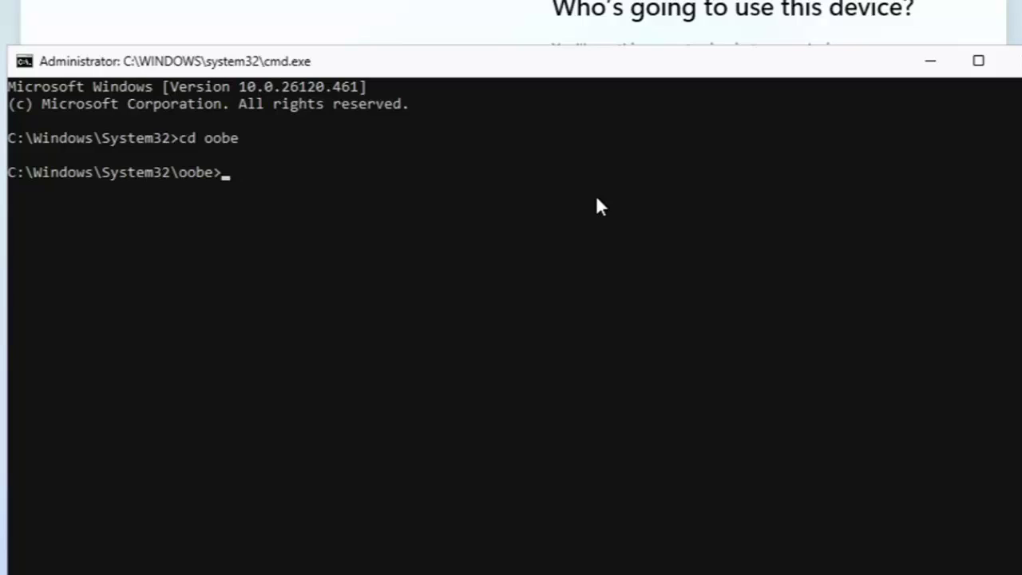
text(bypassnro.)
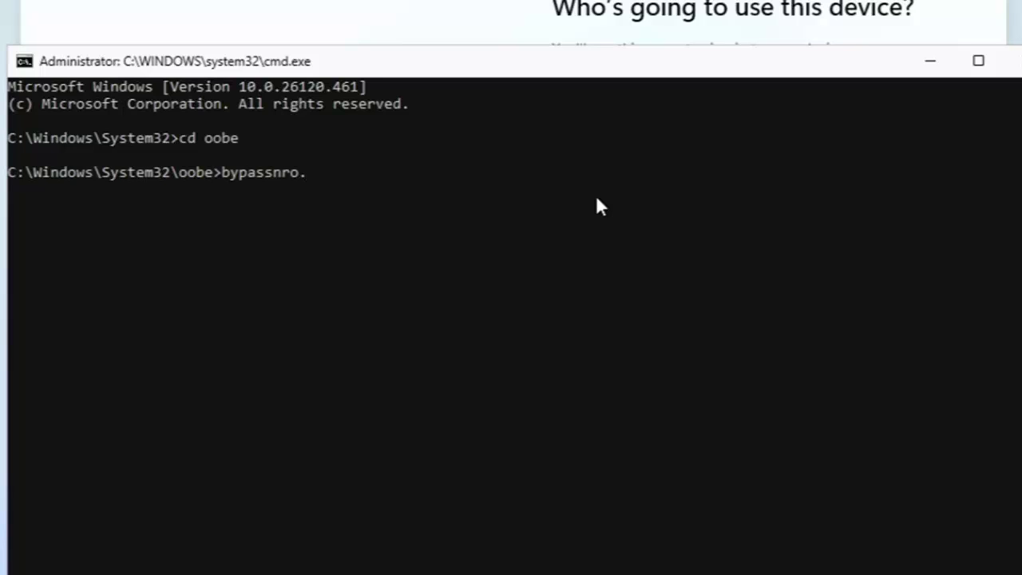
text(cmd)
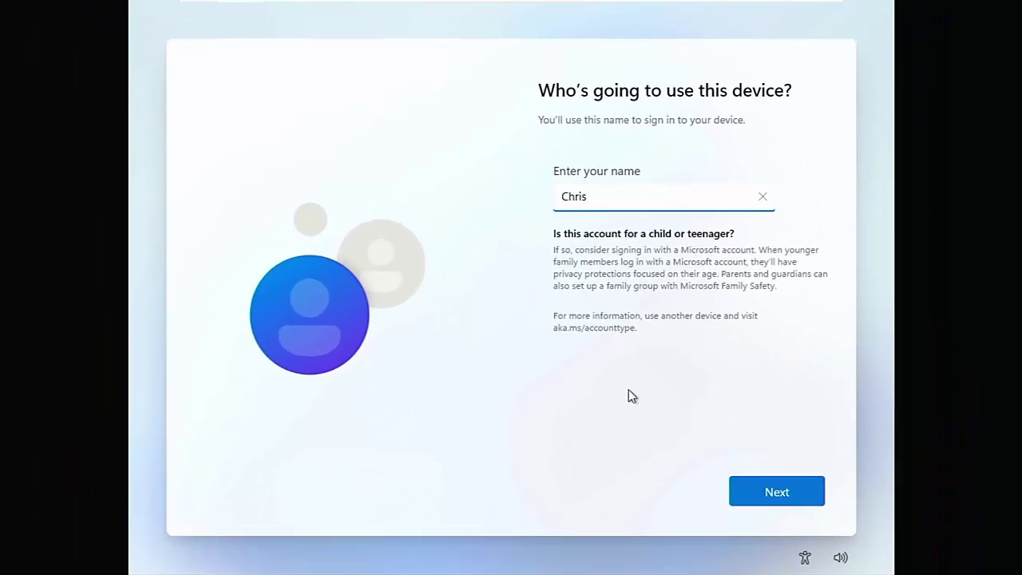
Confirm the local account name and continue with the password left blank.
click(801, 482)
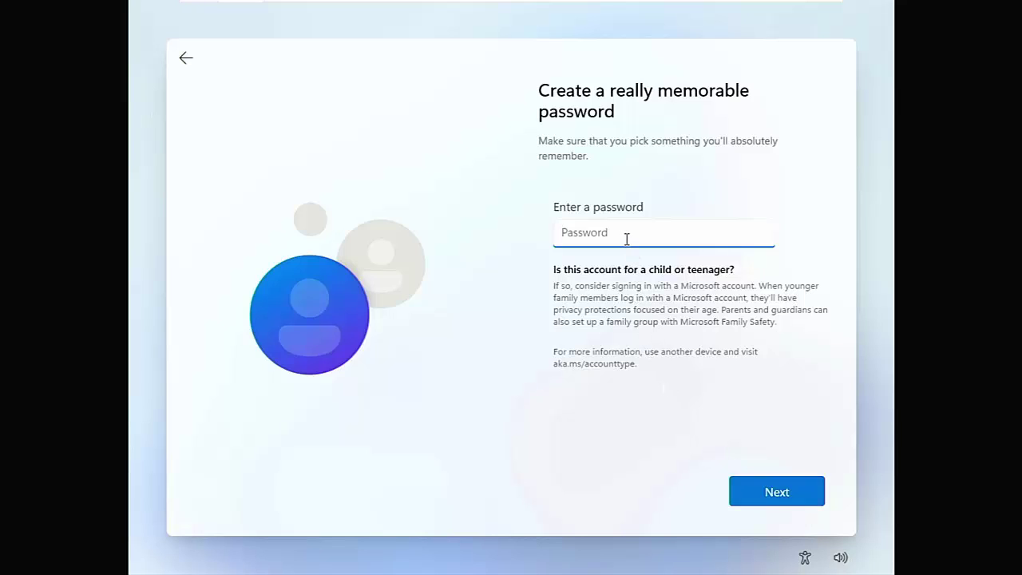
click(779, 498)
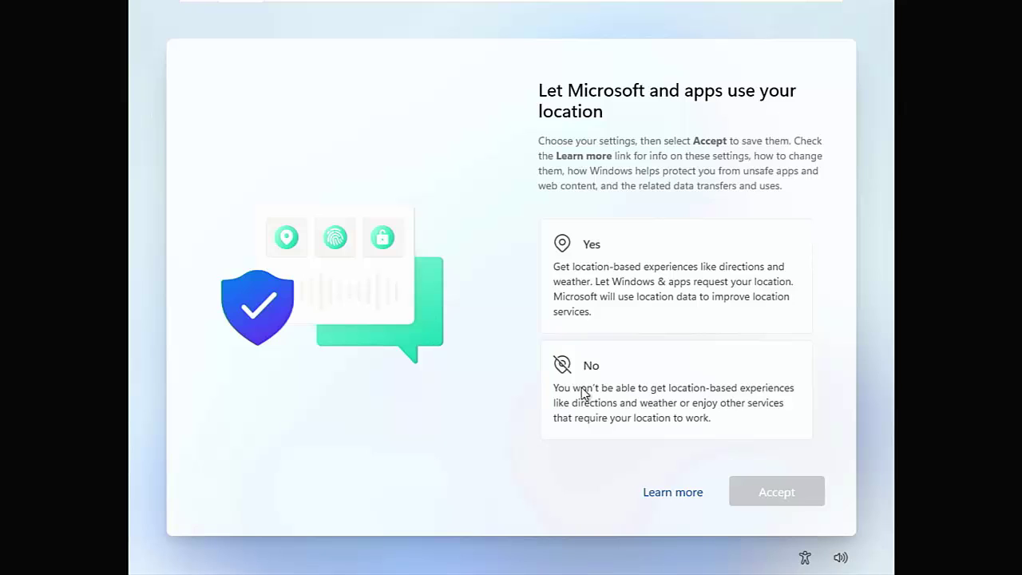
Choose No for letting Microsoft and apps use the location and No for Find my device, accepting both.
click(642, 389)
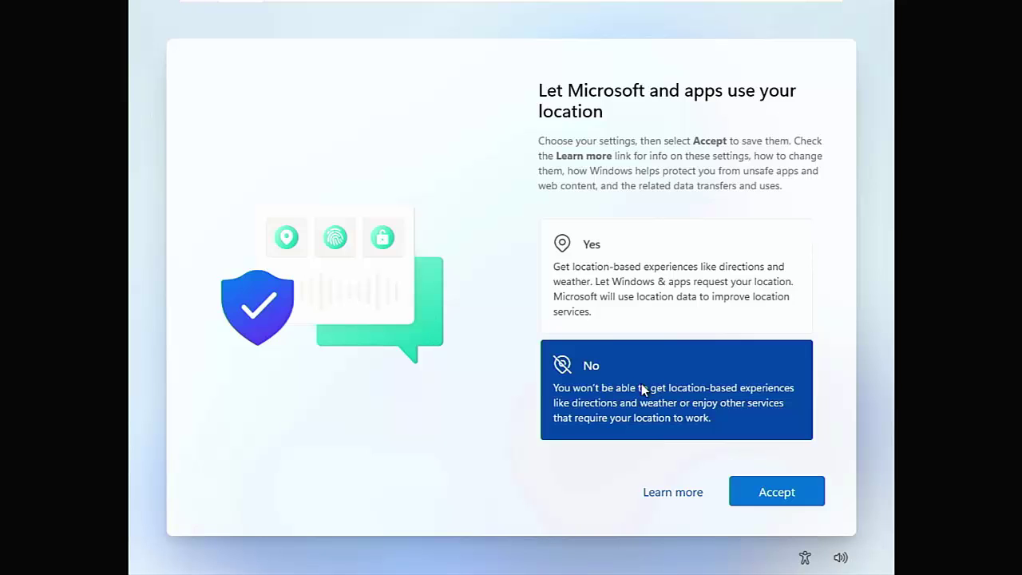
click(747, 490)
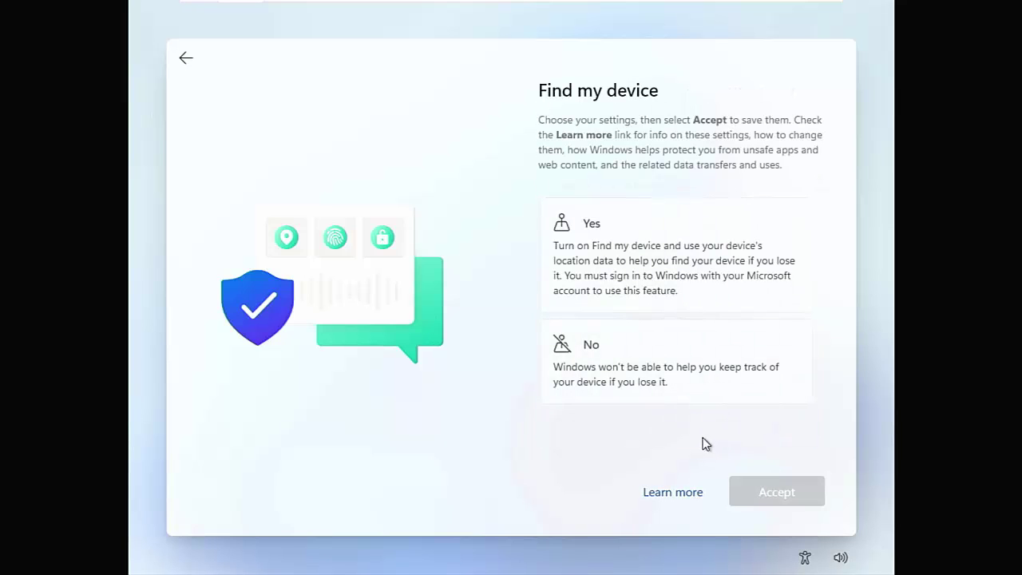
click(652, 386)
click(777, 490)
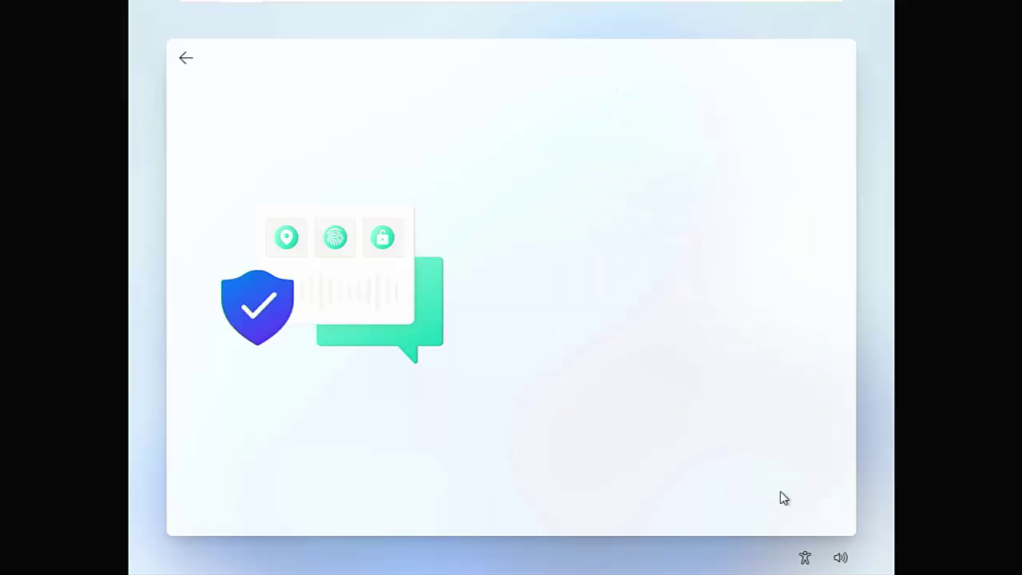
Limit the diagnostic data sent to Microsoft to Required only and accept the setting.
scroll(676, 359, down, 3)
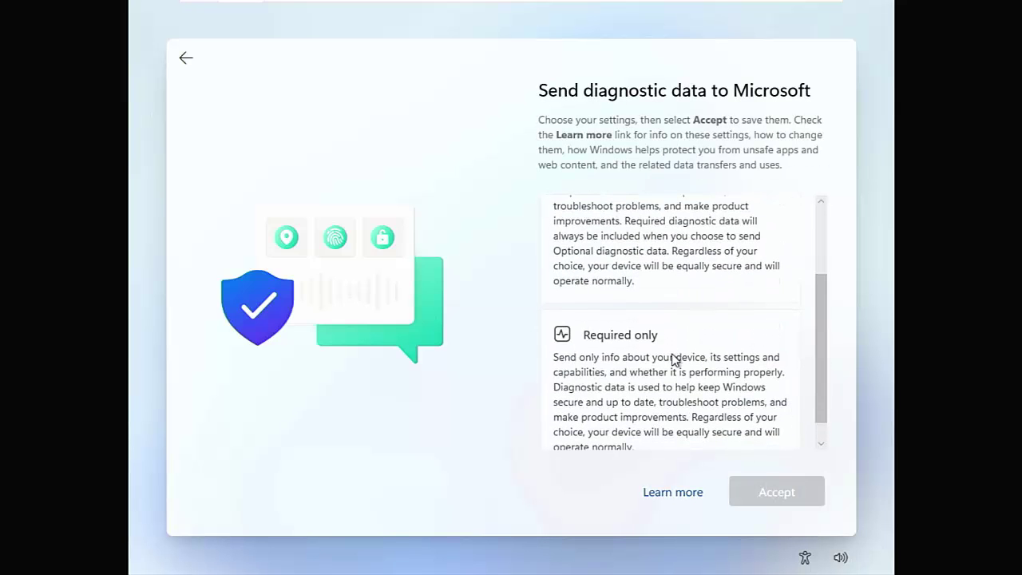
scroll(676, 359, down, 1)
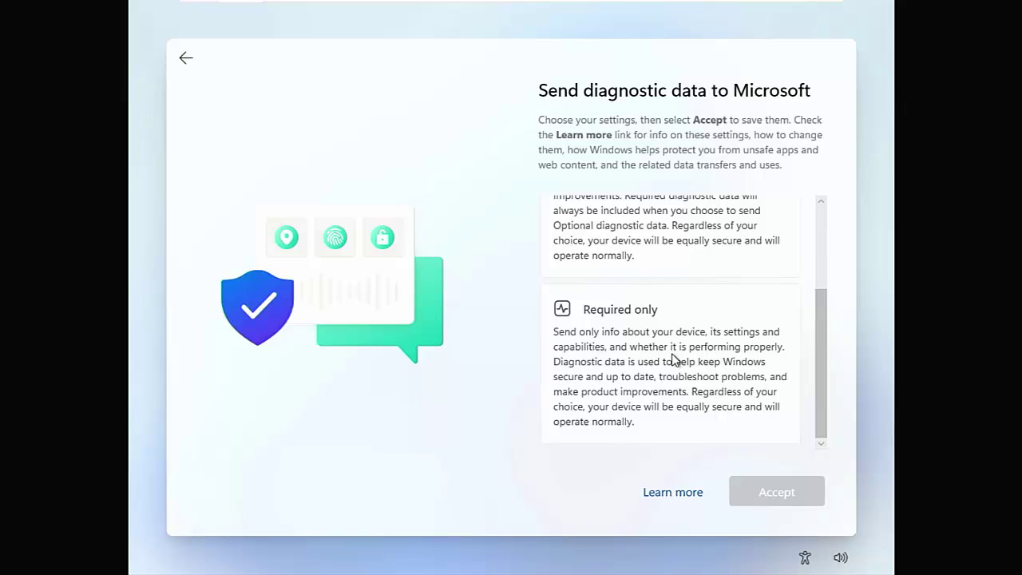
click(671, 358)
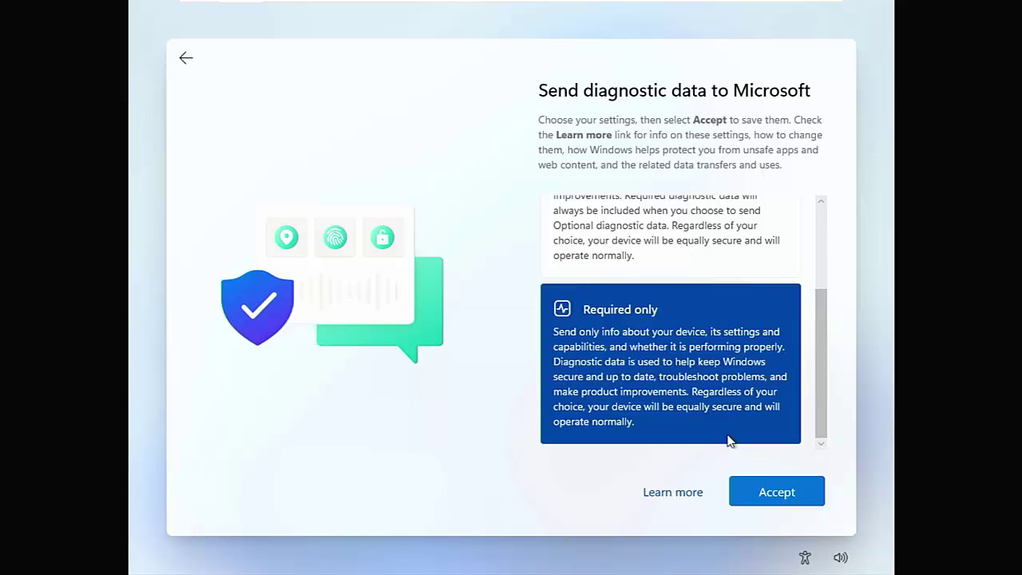
click(765, 490)
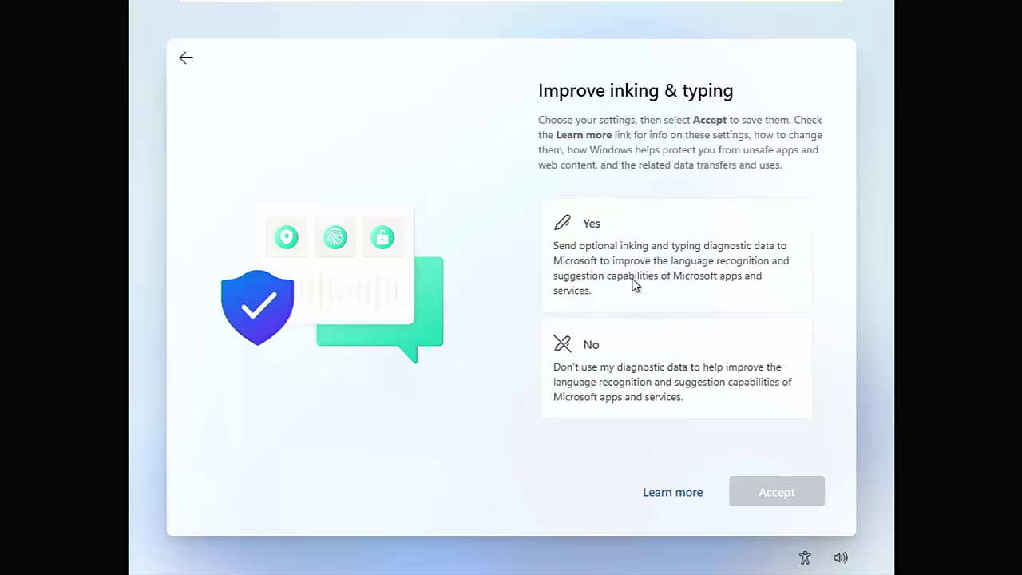
Choose No for the improve inking and typing, tailored experiences and advertising ID privacy settings.
click(645, 380)
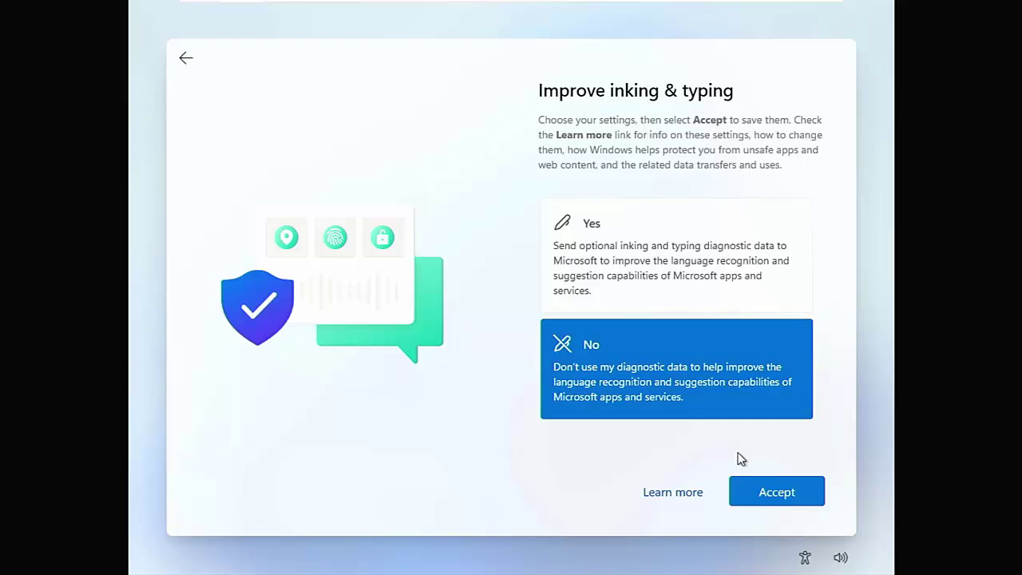
click(763, 494)
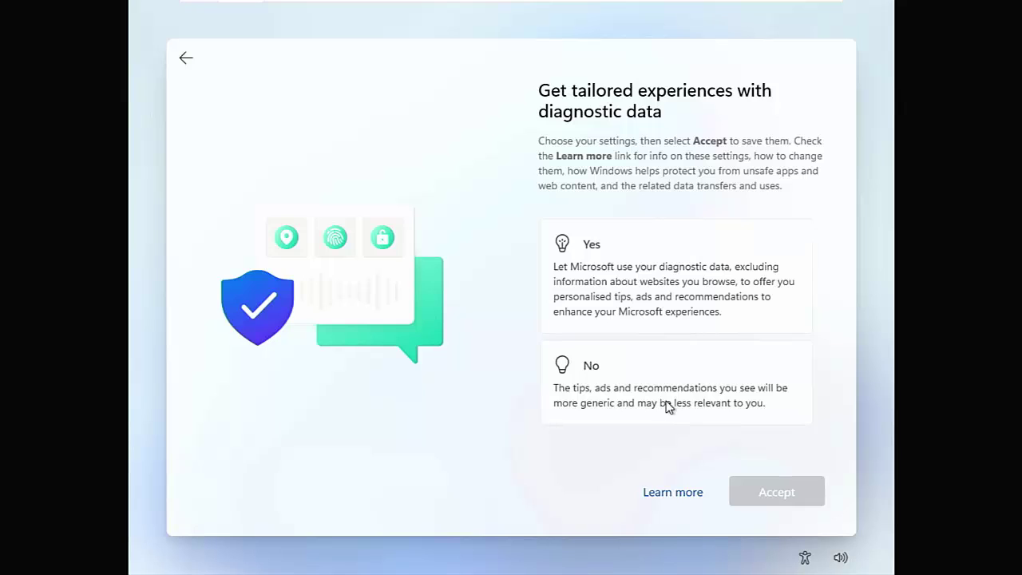
click(666, 401)
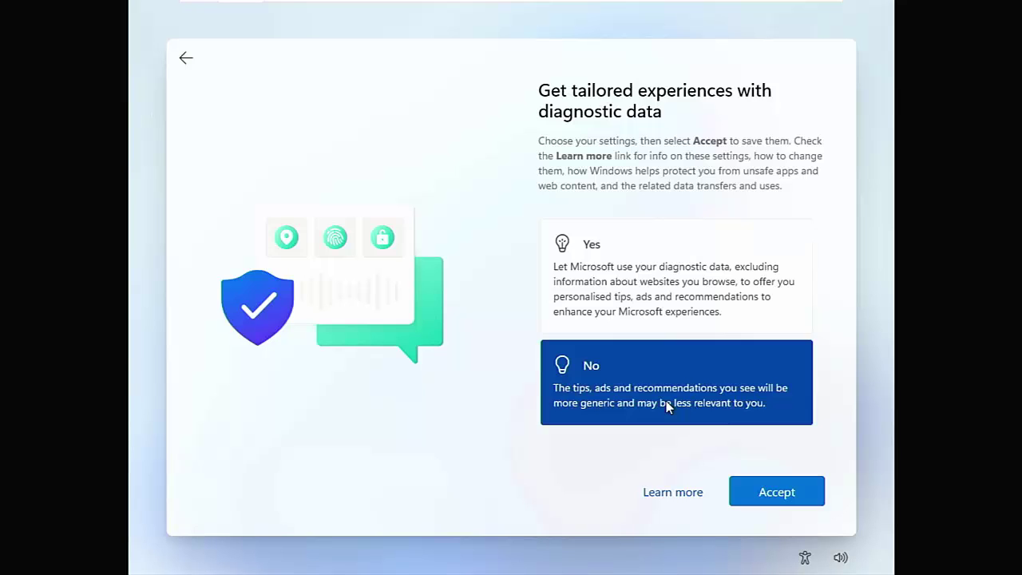
click(792, 492)
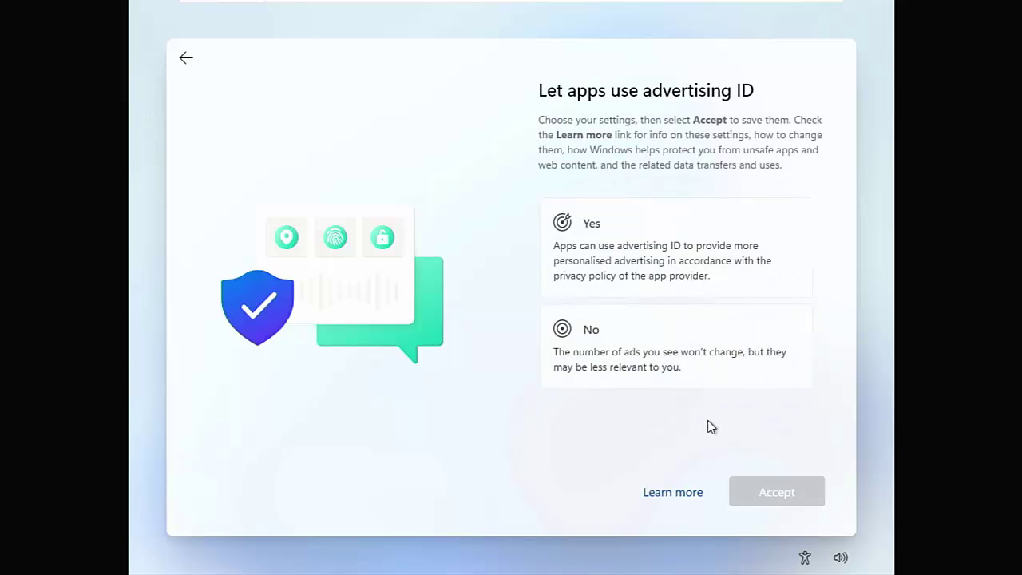
click(670, 366)
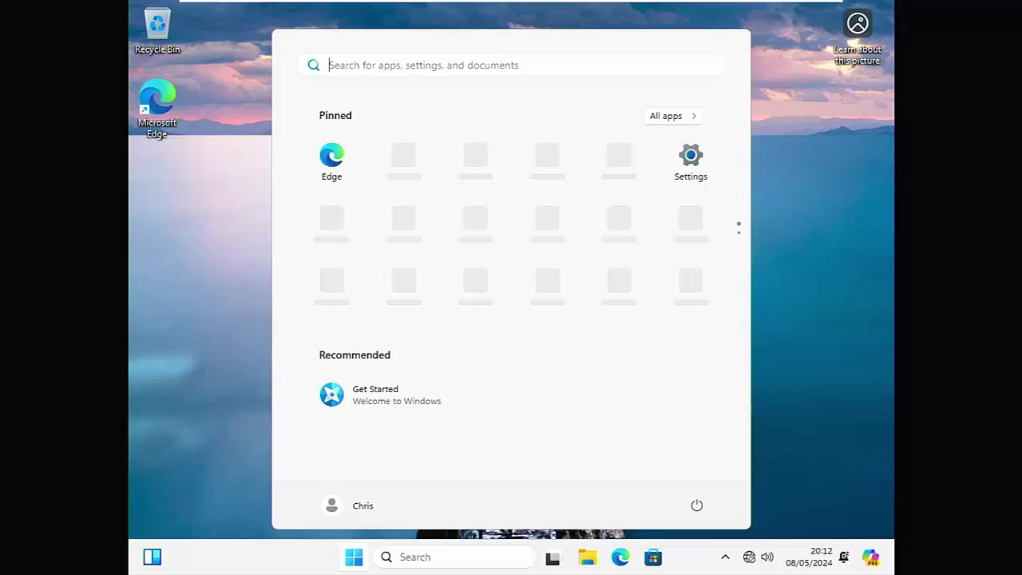
Open the Accounts page in Settings to check the type of the signed-in account.
click(758, 79)
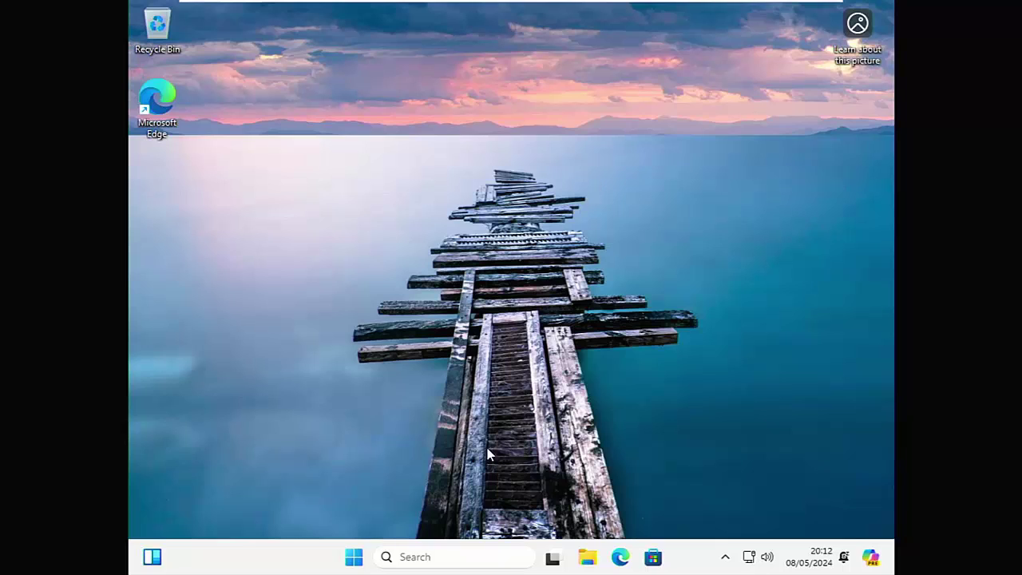
click(354, 560)
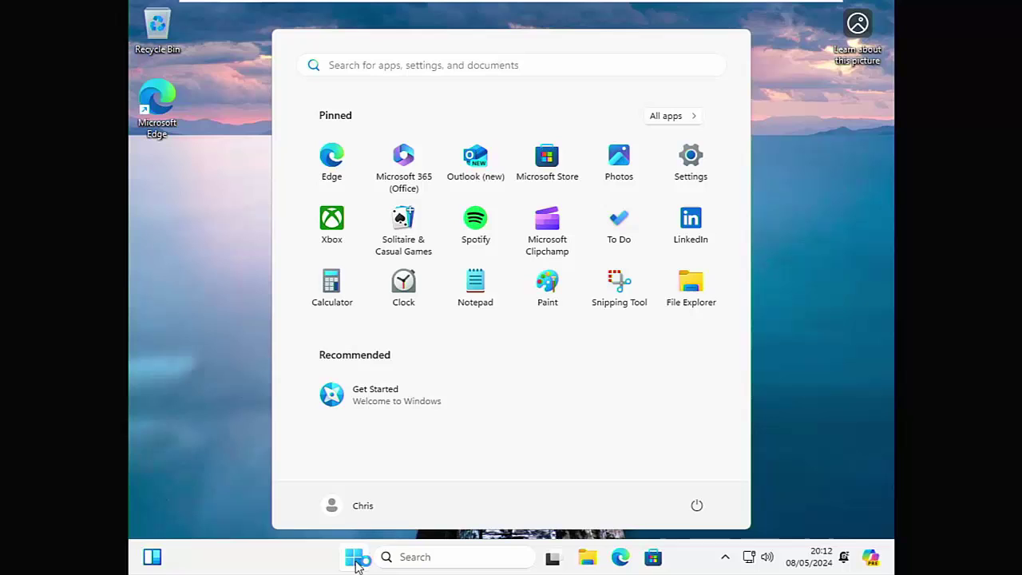
click(680, 160)
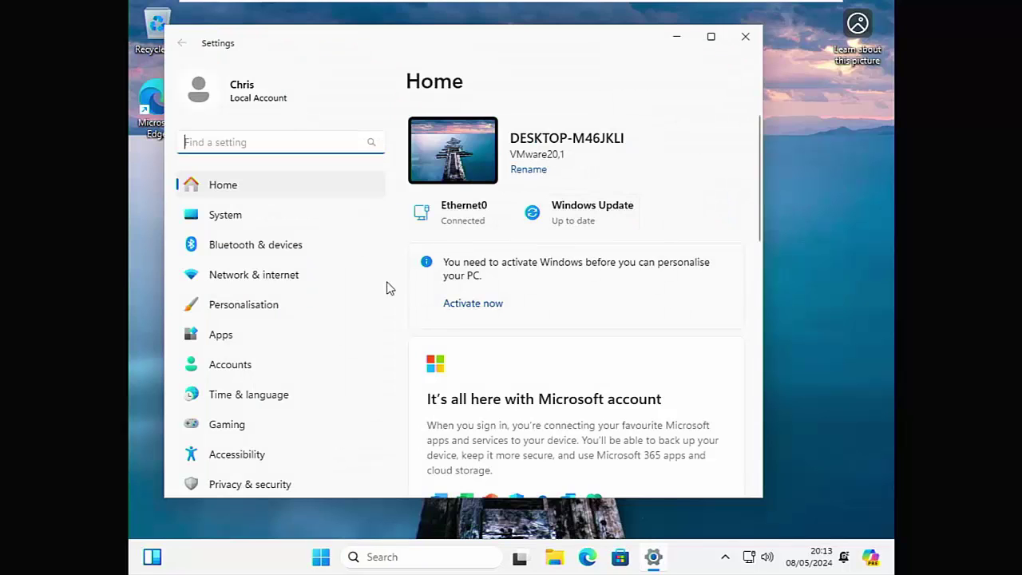
click(280, 371)
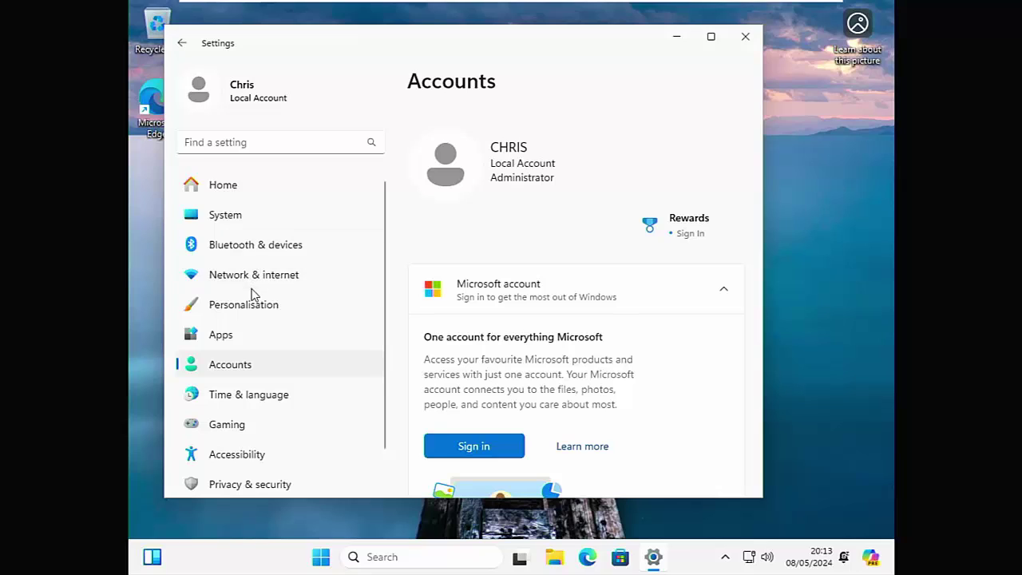
In the additional System notification settings, turn off the Windows welcome experience, the device setup suggestions, and the tips and suggestions.
click(230, 196)
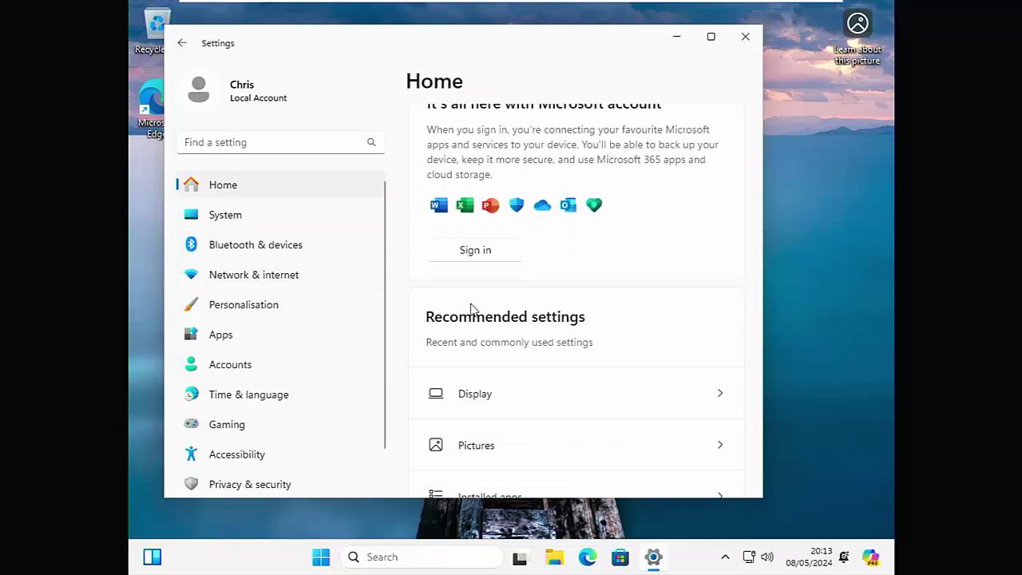
click(194, 221)
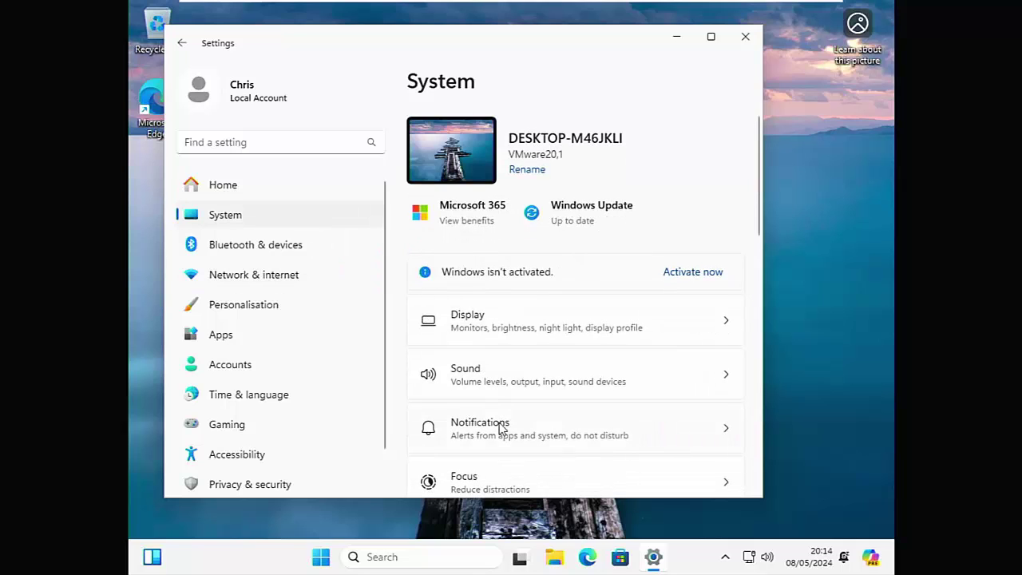
click(501, 429)
scroll(673, 196, down, 4)
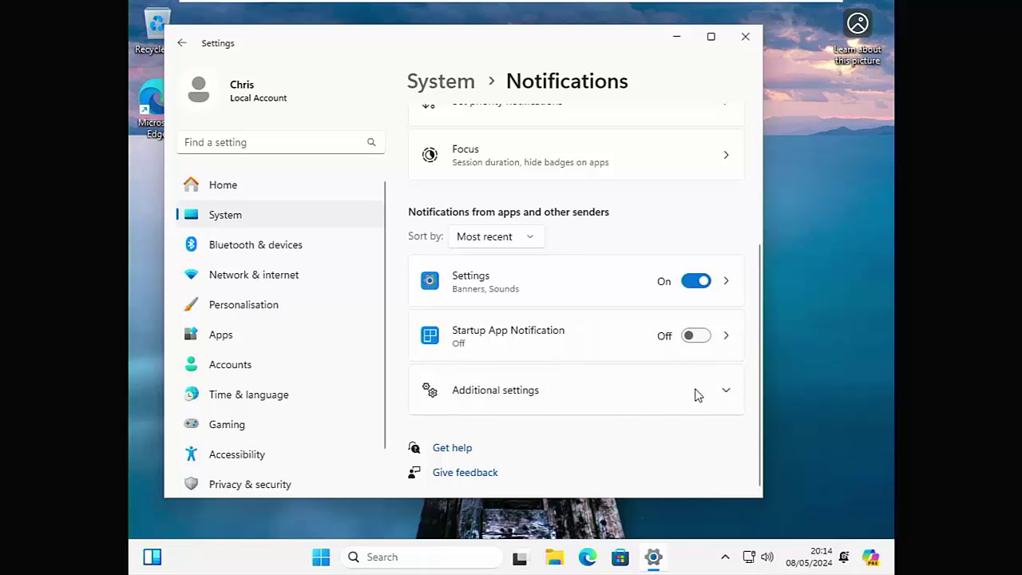
click(723, 394)
scroll(675, 404, down, 2)
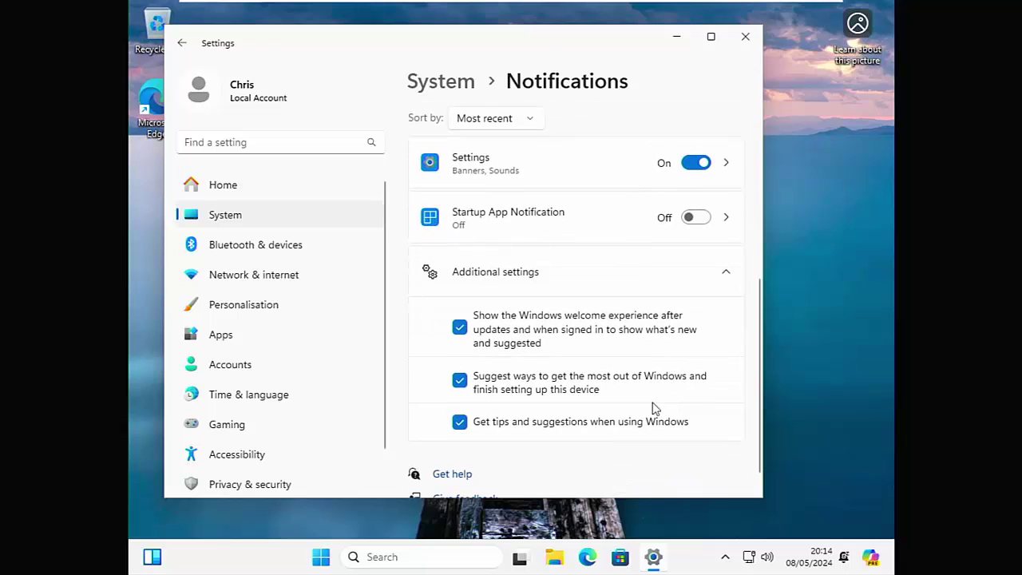
click(459, 327)
click(460, 380)
click(460, 421)
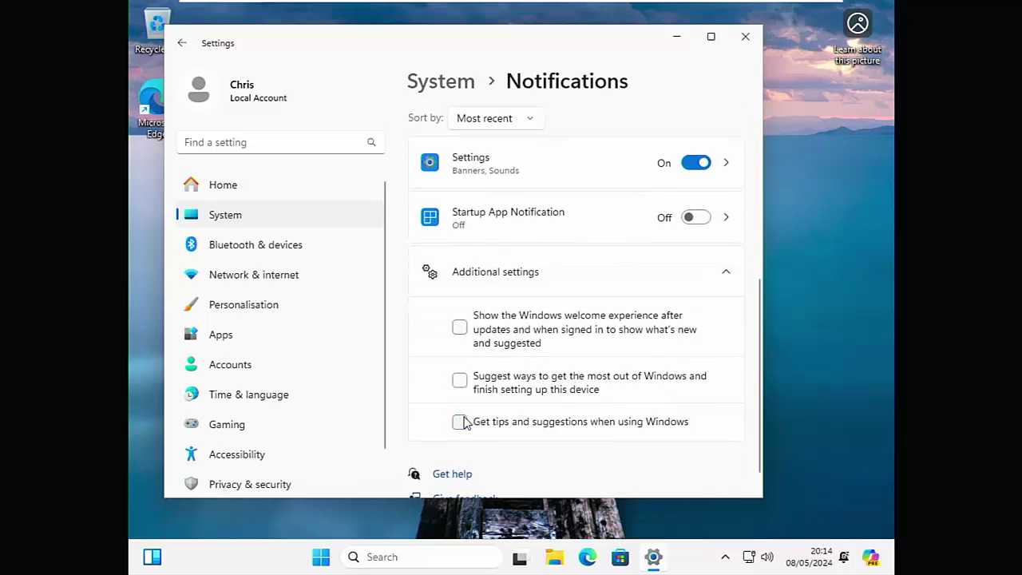
In the Start personalisation settings, turn off recommendations for tips, shortcuts and new apps and account-related notifications, and close Settings.
click(304, 315)
scroll(506, 383, down, 8)
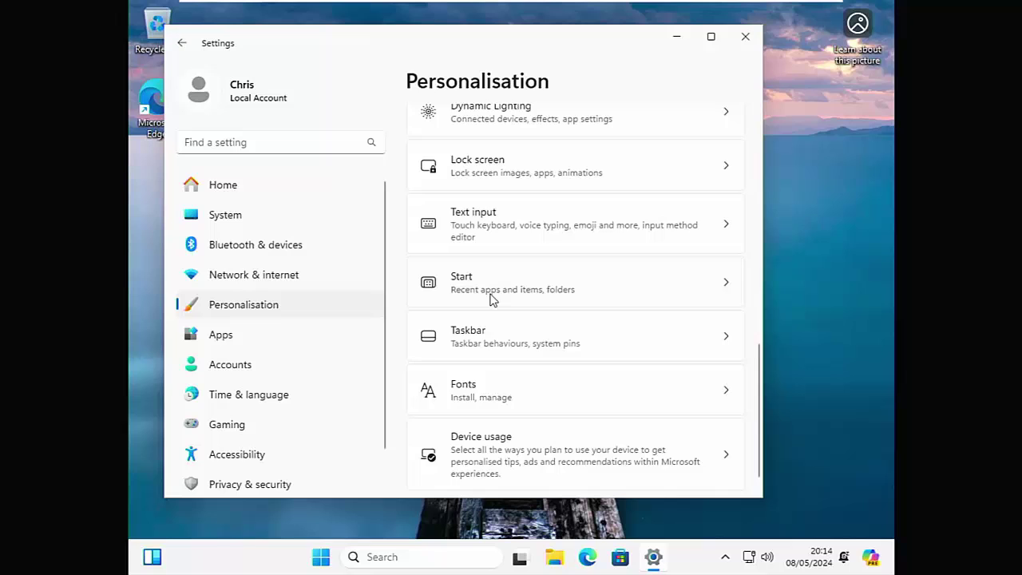
click(493, 292)
scroll(588, 363, down, 3)
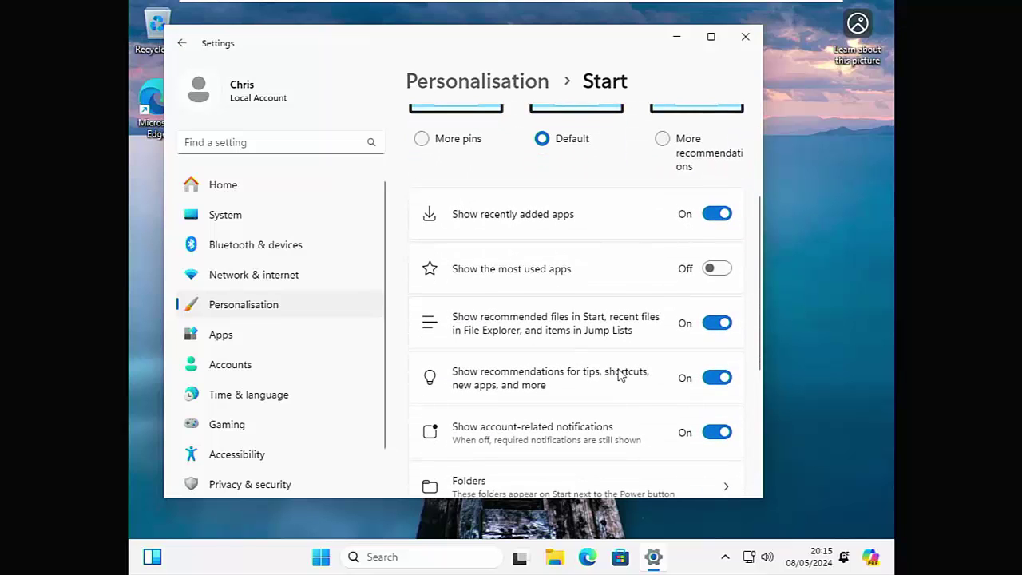
click(717, 380)
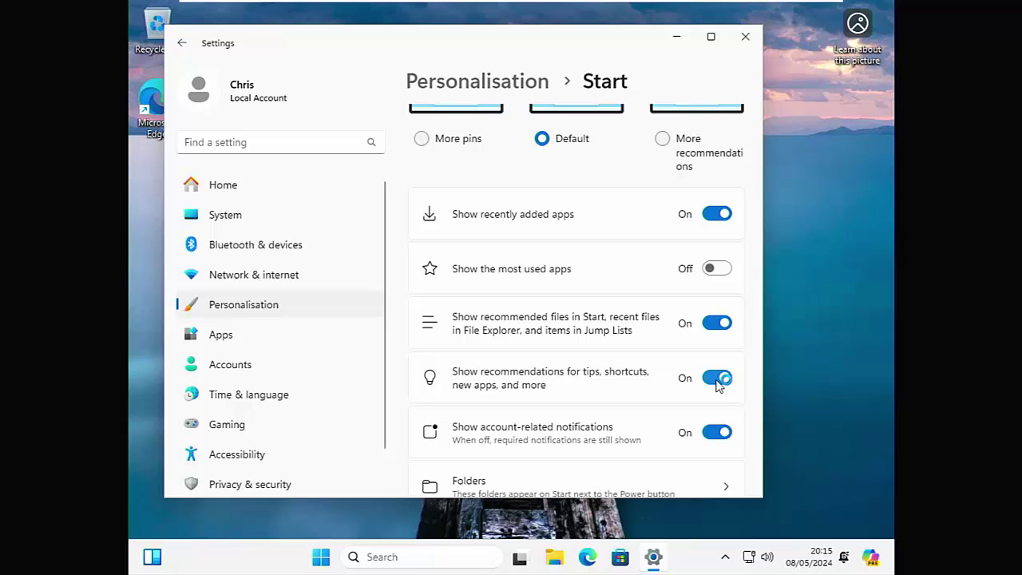
click(717, 380)
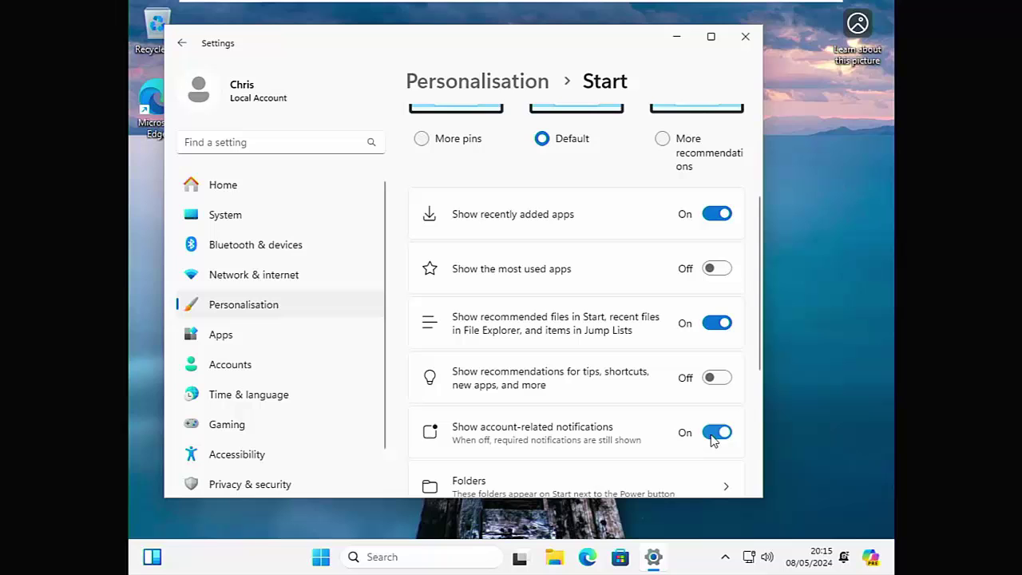
click(710, 435)
scroll(713, 441, down, 2)
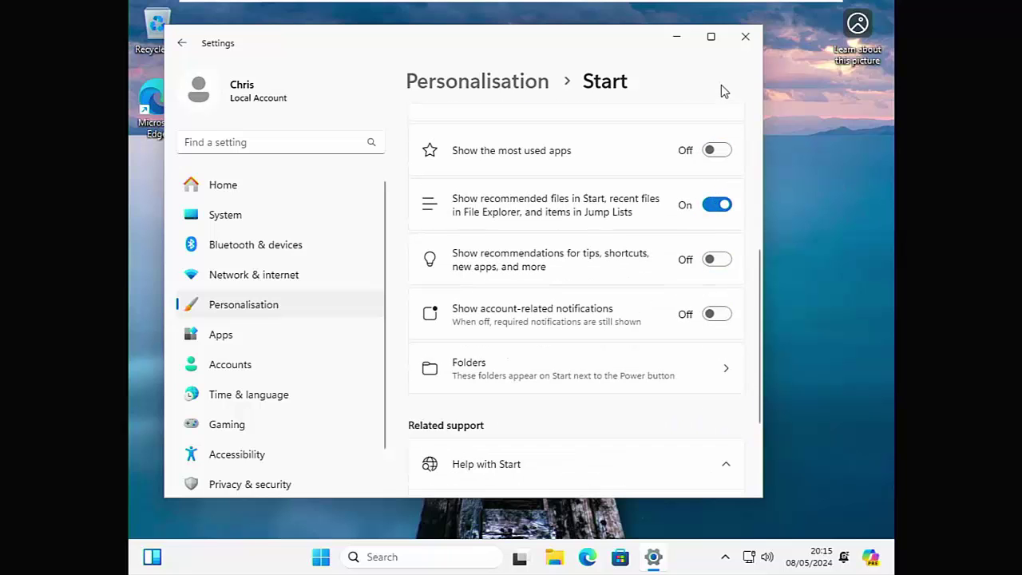
click(746, 39)
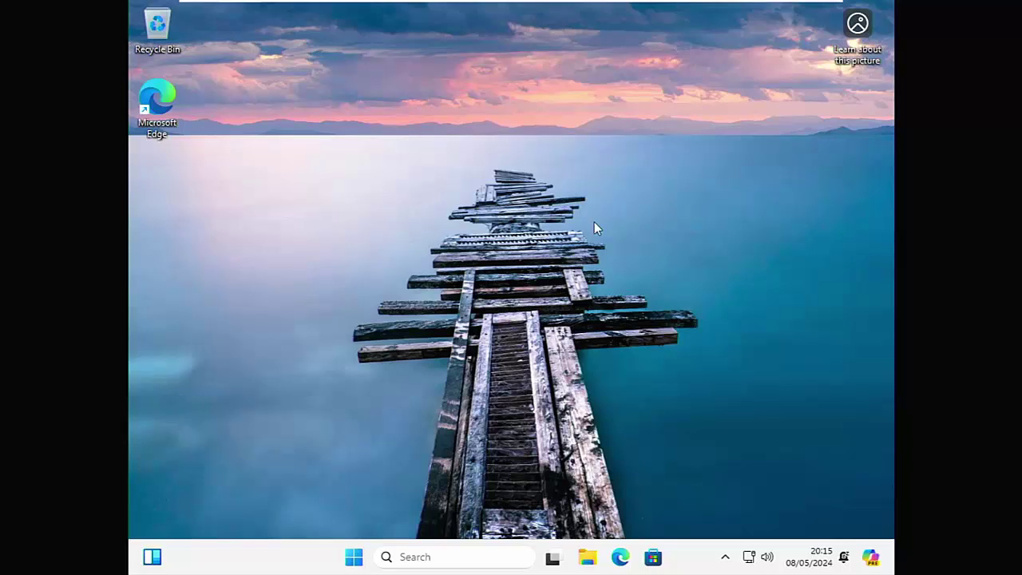
Reopen Settings and examine the device and Windows specifications on the System About page for edition, version and OS build.
click(355, 558)
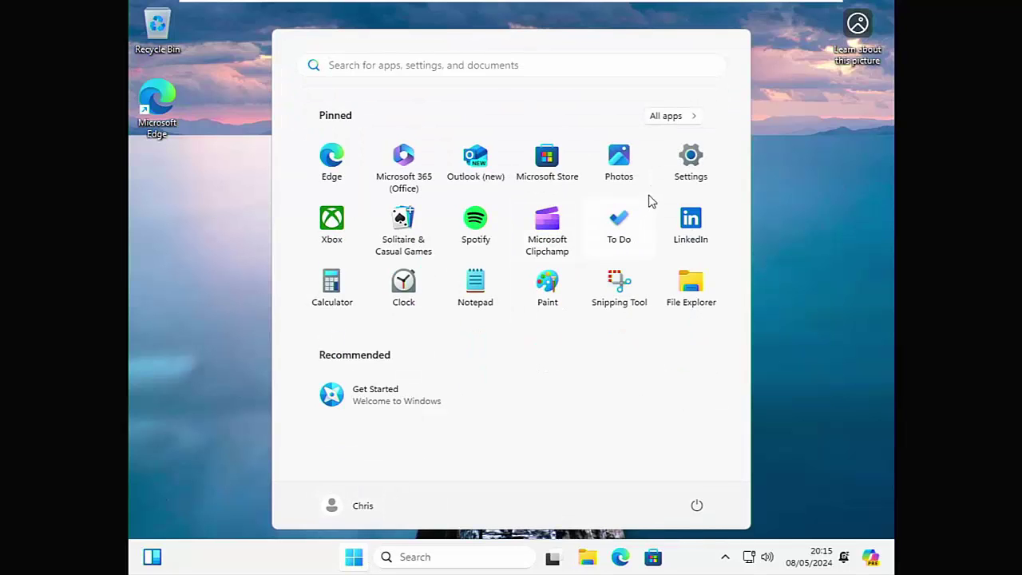
click(675, 170)
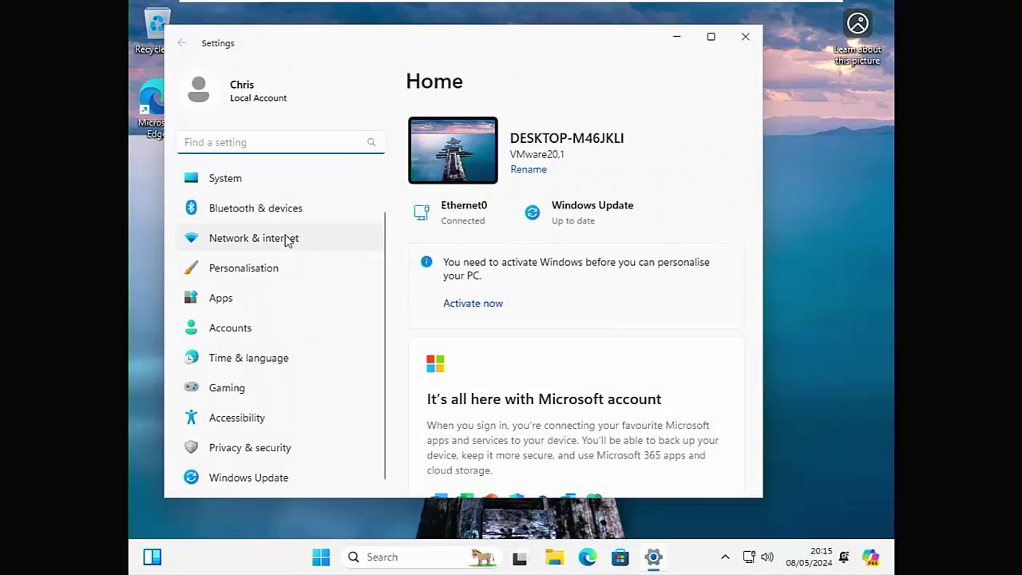
click(237, 188)
scroll(459, 372, down, 10)
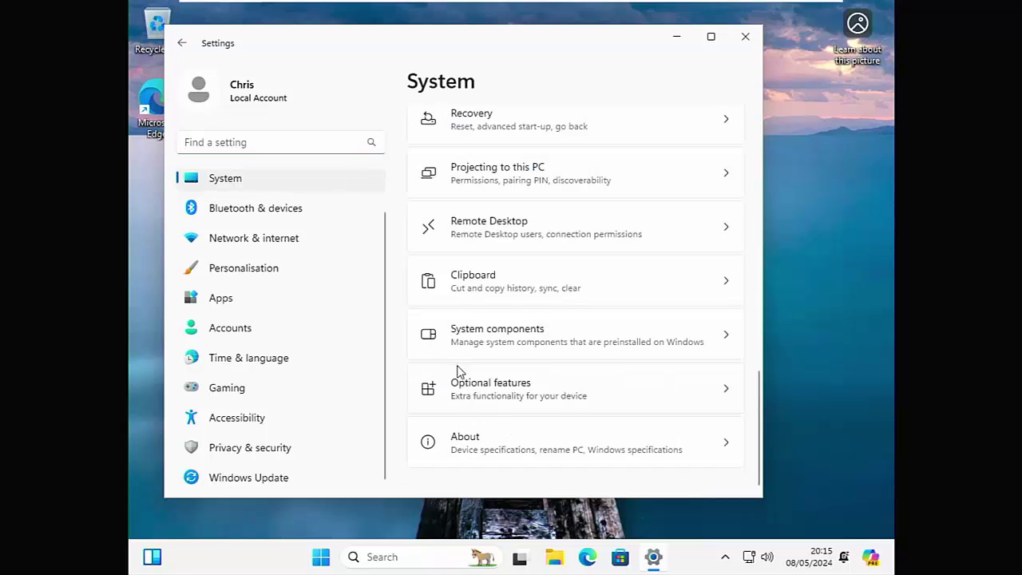
click(468, 452)
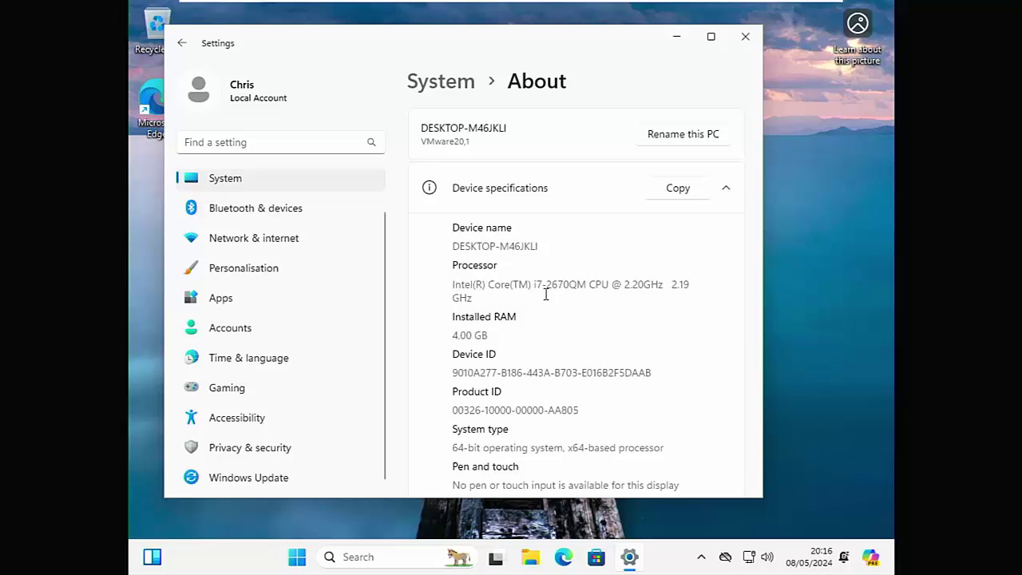
scroll(546, 295, down, 4)
scroll(556, 295, down, 3)
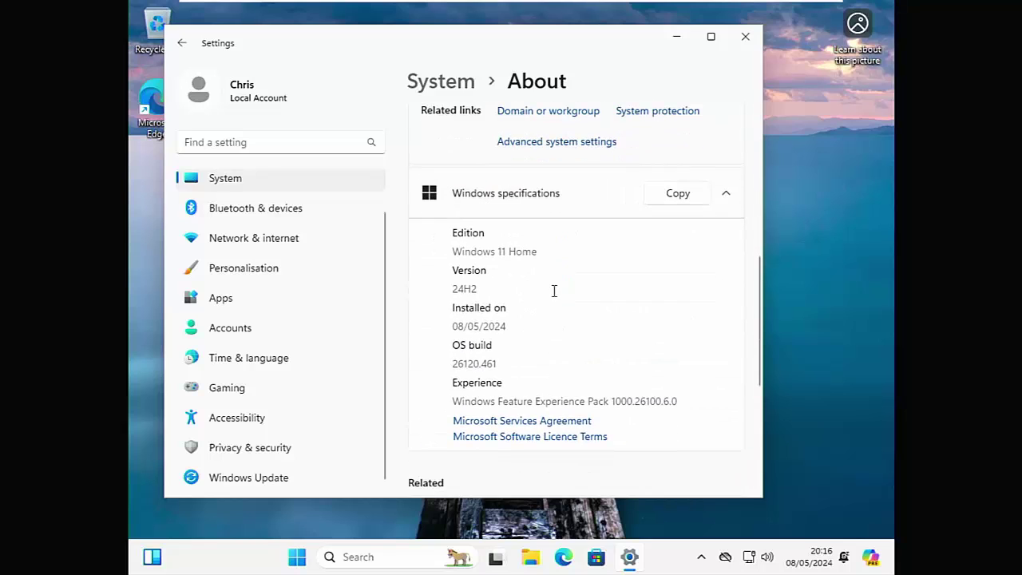